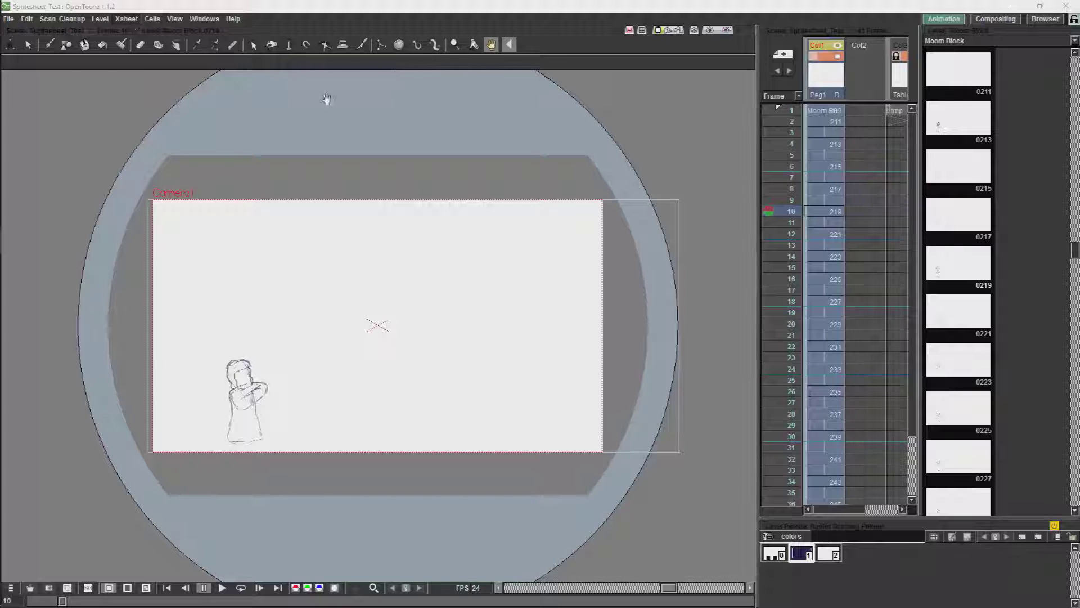
Step: Set the Output Settings format to spritesheet and bring up its sprite sheet options
{"action": "left_click", "coordinate": [10, 20]}
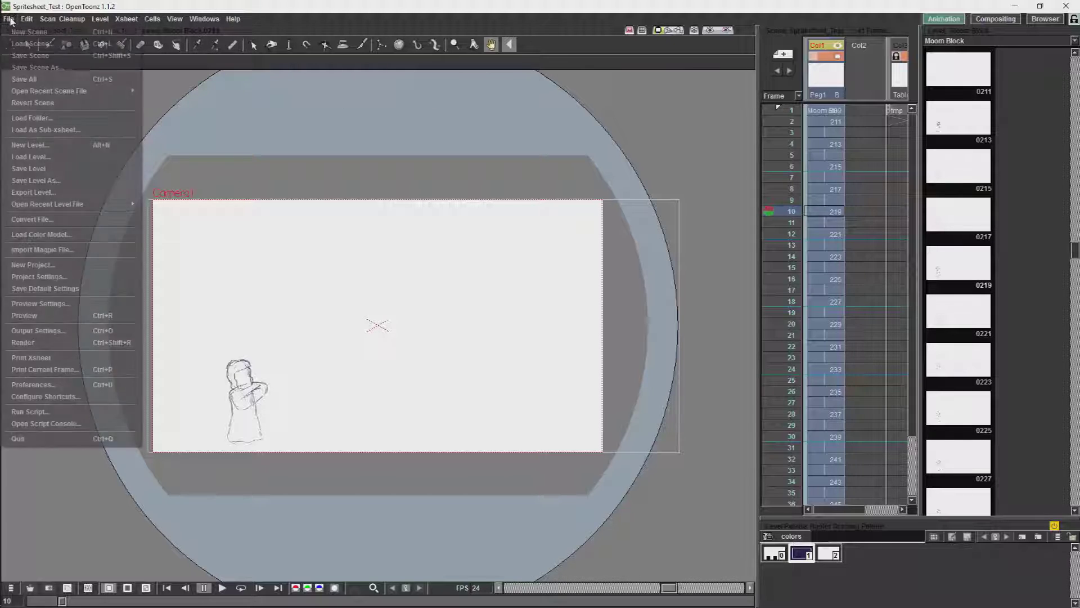
{"action": "left_click", "coordinate": [73, 332]}
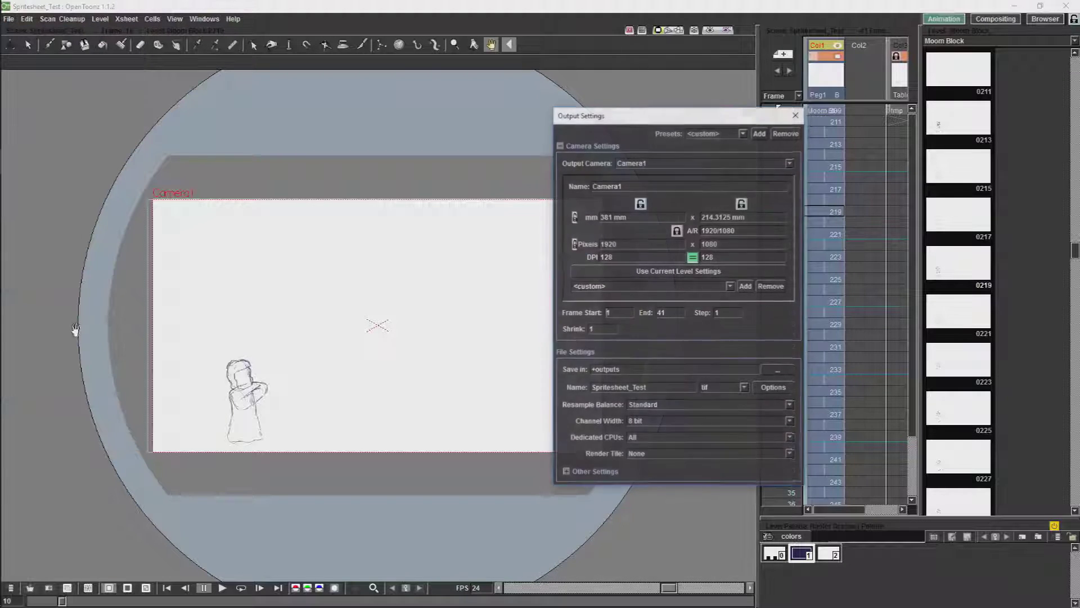
{"action": "left_click", "coordinate": [744, 387]}
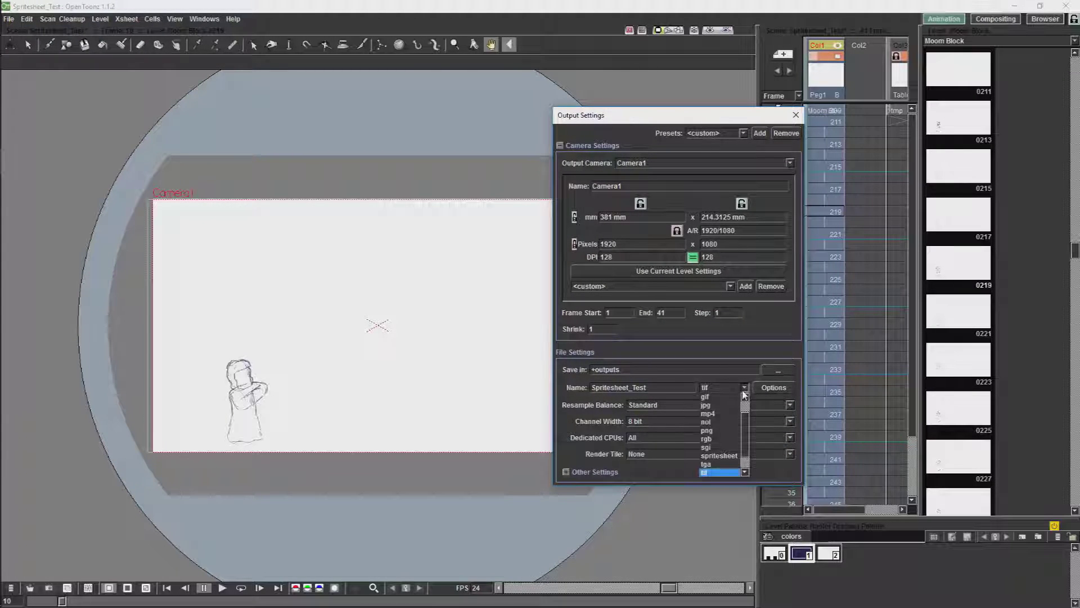
{"action": "left_click", "coordinate": [731, 456]}
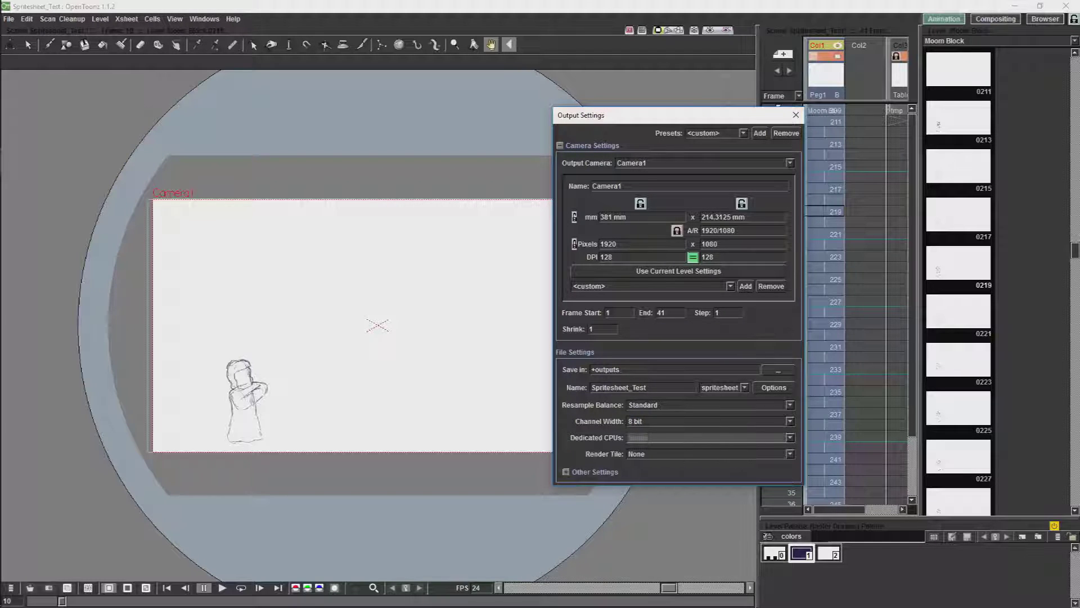
{"action": "left_click", "coordinate": [772, 388]}
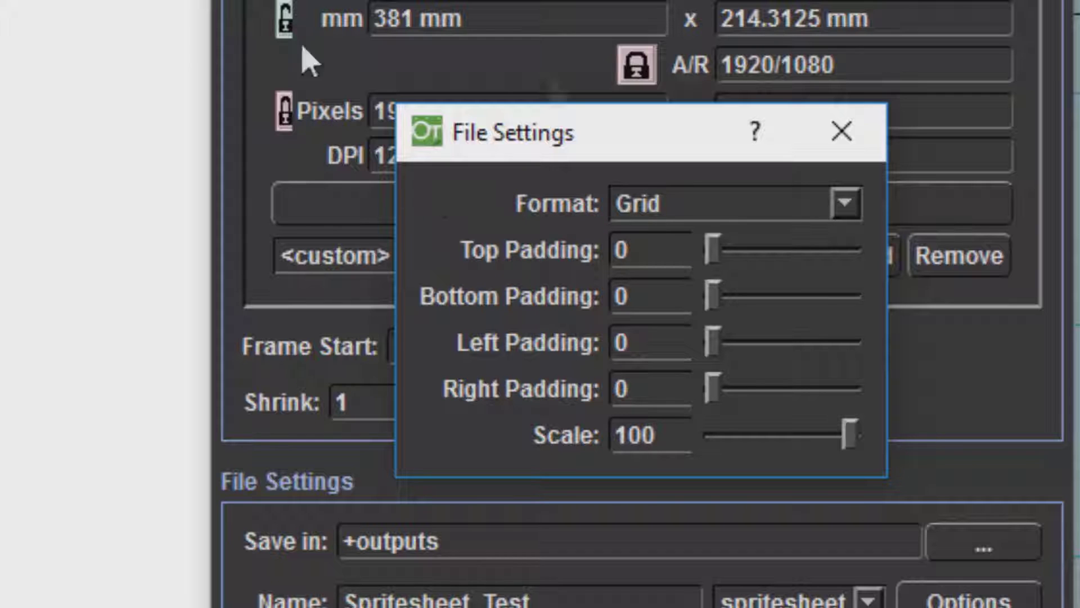
{"action": "left_click", "coordinate": [852, 206]}
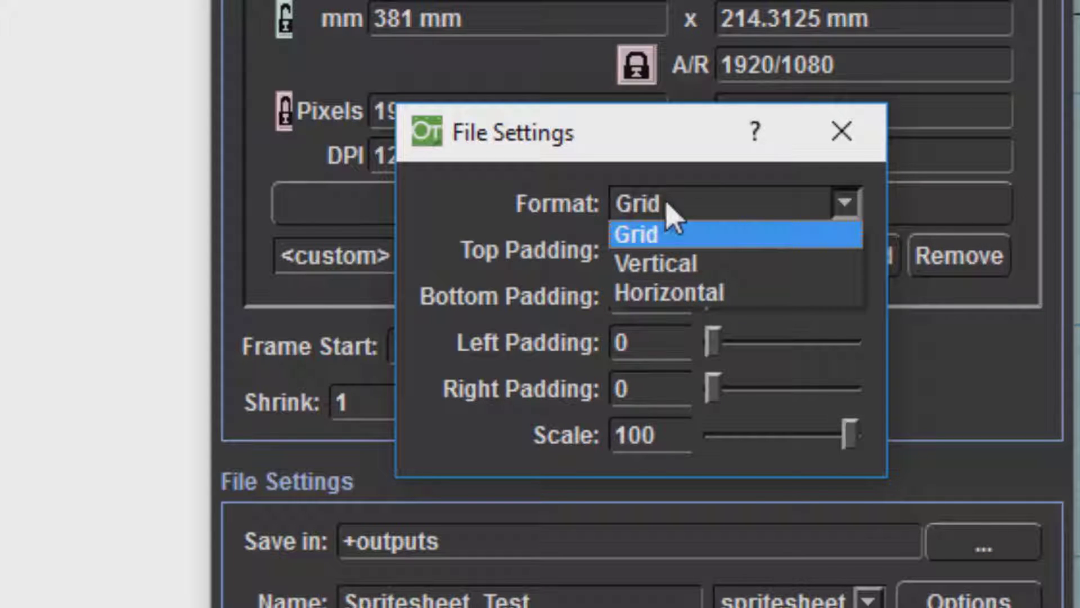
{"action": "left_click", "coordinate": [575, 143]}
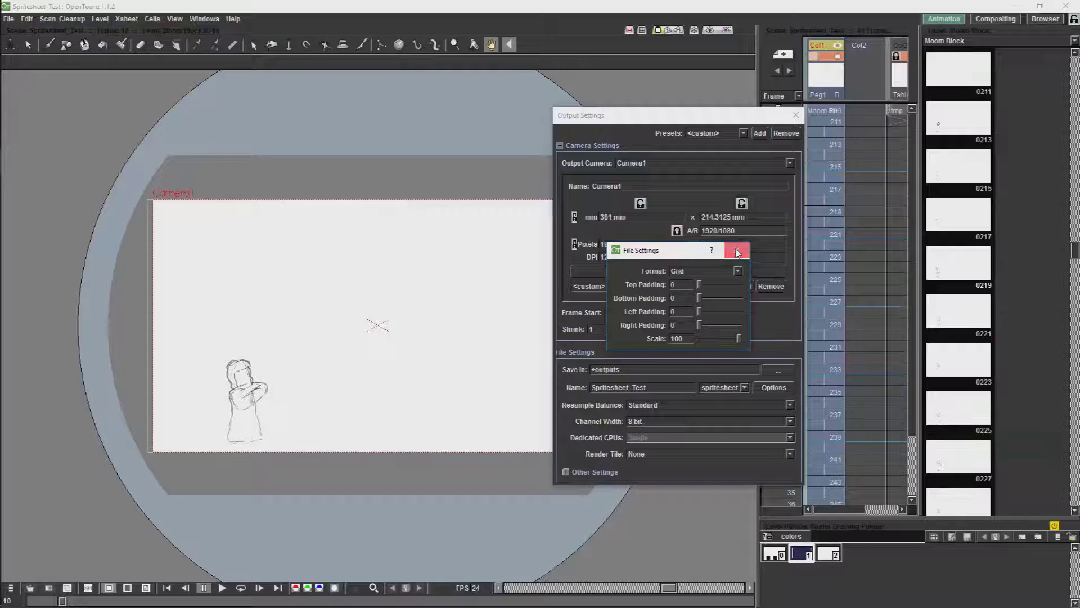
{"action": "left_click", "coordinate": [842, 131]}
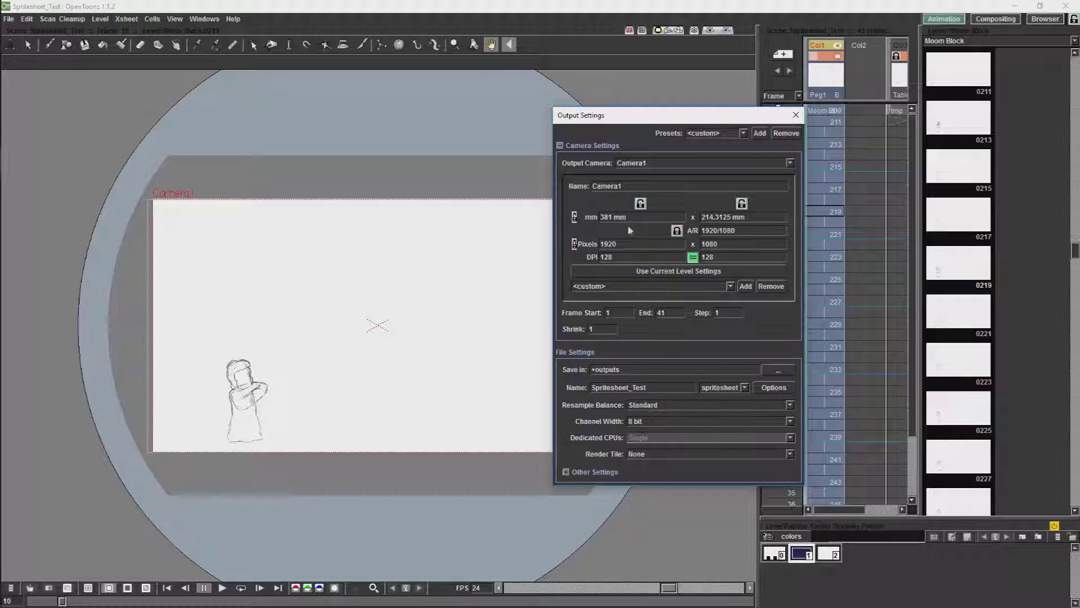
Step: Change the output camera size from 1920×1080 to 2048×2048 pixels
{"action": "double_click", "coordinate": [602, 243]}
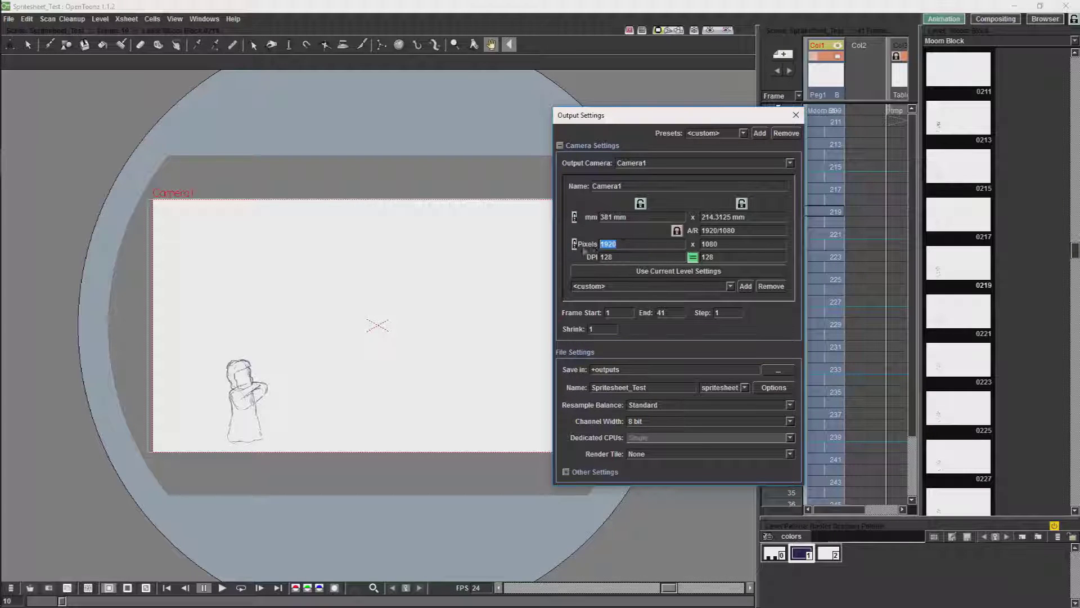
{"action": "type", "text": "2048"}
{"action": "left_click", "coordinate": [735, 230]}
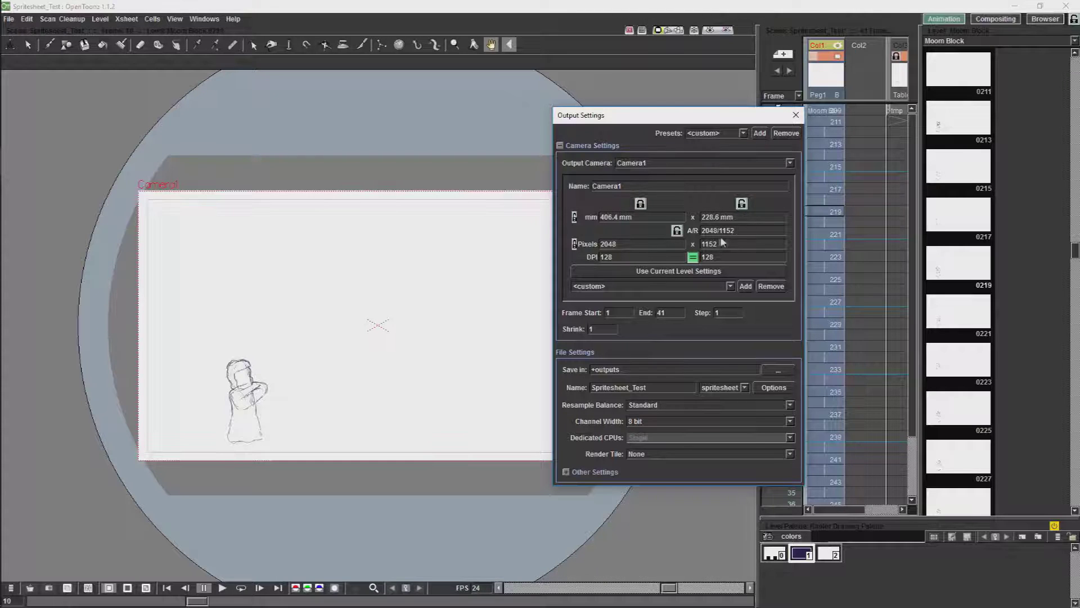
{"action": "key", "text": "Tab"}
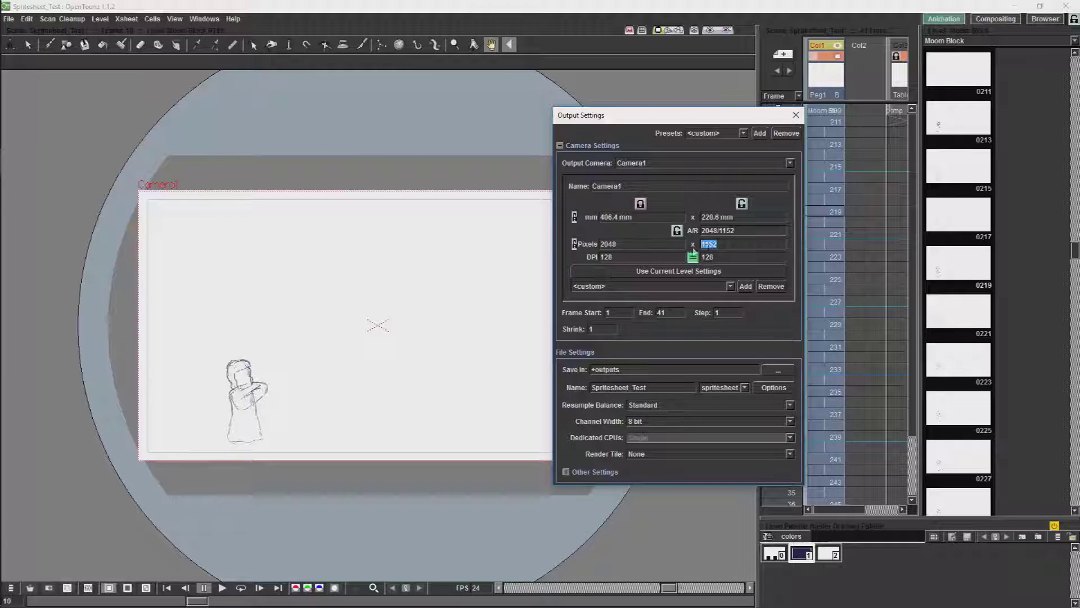
{"action": "type", "text": "2048"}
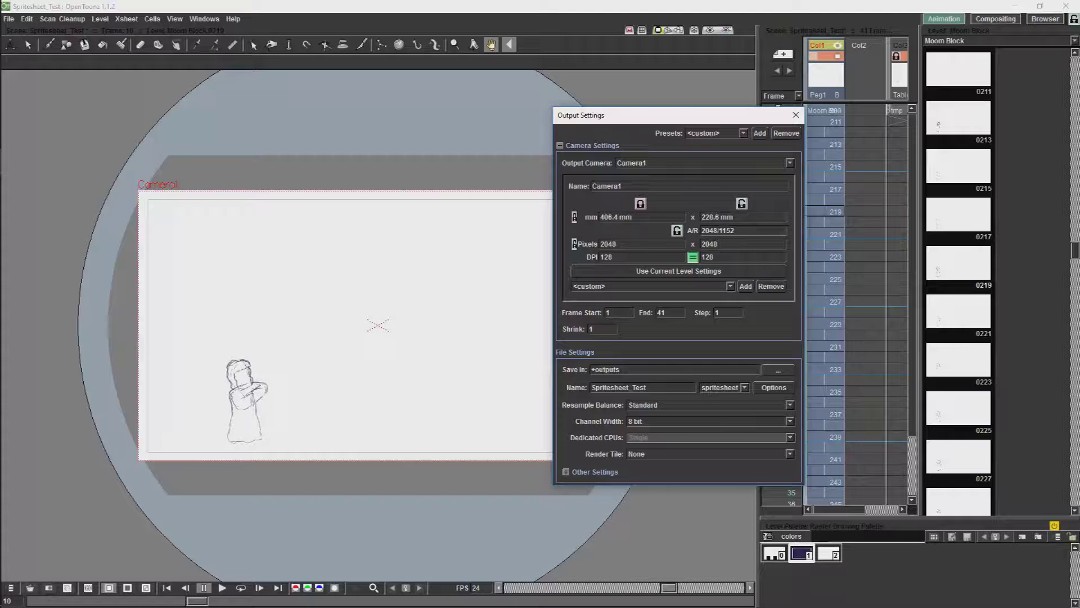
{"action": "key", "text": "Return"}
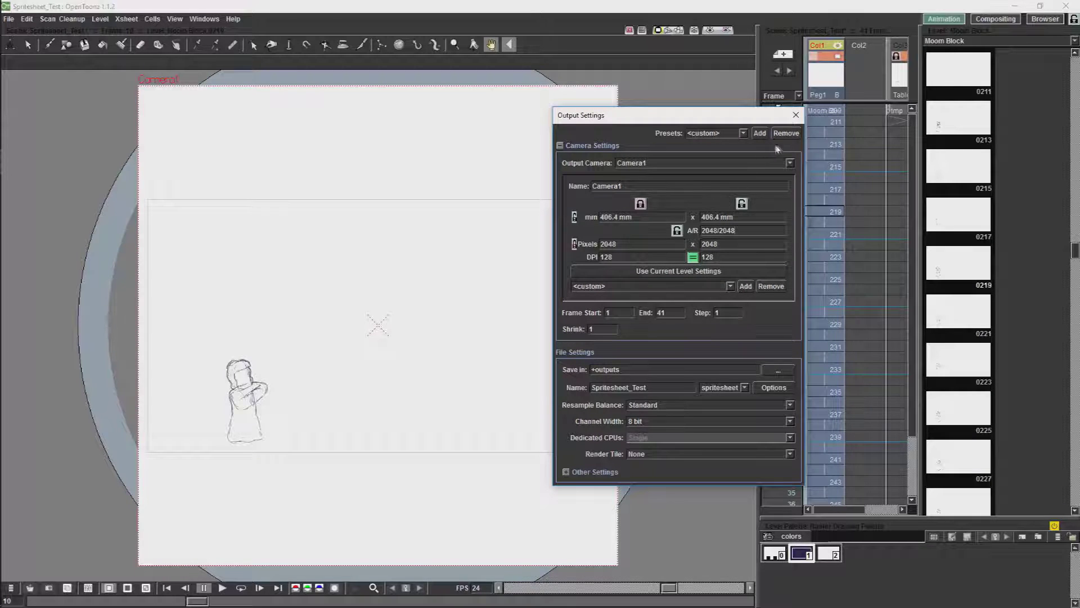
Step: Resize the Col1 character column with the Animate tool's Scale mode
{"action": "left_click", "coordinate": [795, 114]}
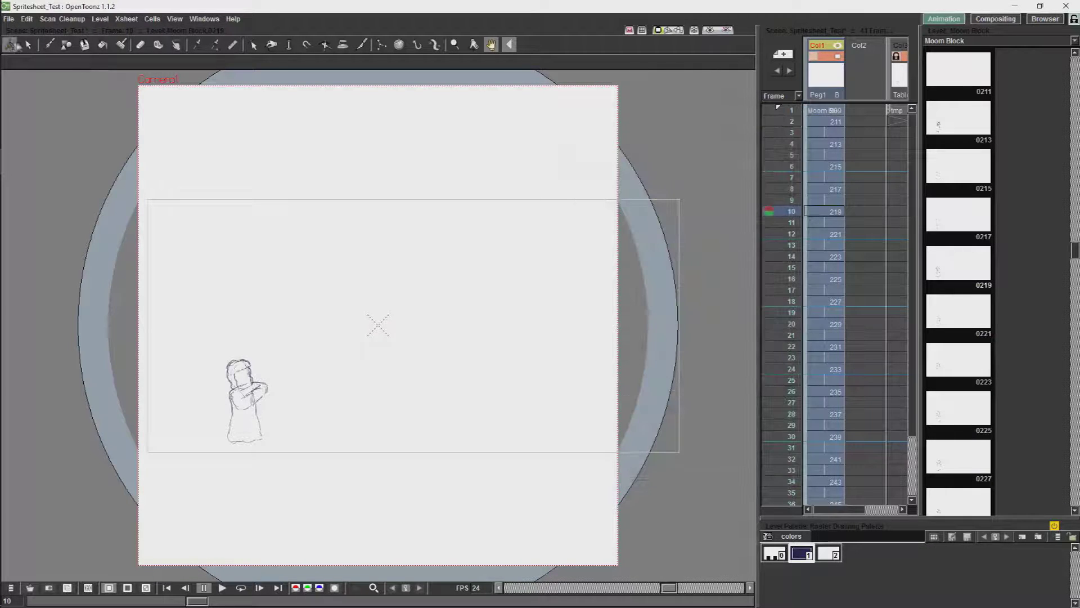
{"action": "left_click", "coordinate": [12, 45]}
{"action": "left_click", "coordinate": [84, 61]}
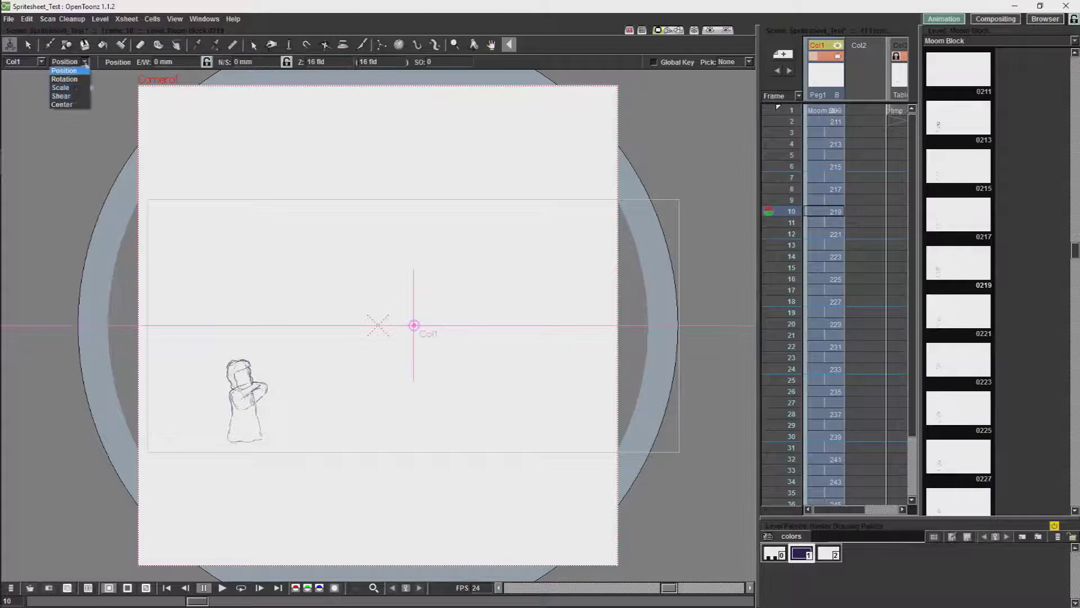
{"action": "left_click", "coordinate": [61, 88]}
{"action": "left_click_drag", "start_coordinate": [619, 83], "coordinate": [354, 246]}
{"action": "scroll", "coordinate": [338, 240], "scroll_direction": "down", "scroll_amount": 5}
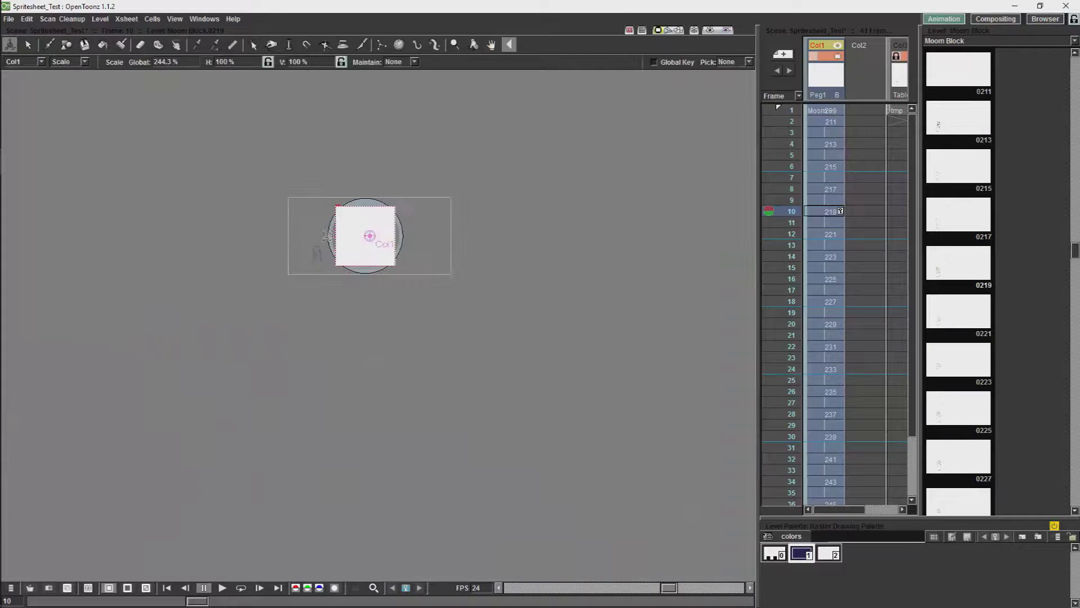
{"action": "scroll", "coordinate": [326, 236], "scroll_direction": "up", "scroll_amount": 2}
Step: Move Col1 to E/W 316.23 mm, N/S 116.21 mm, centred in the square camera
{"action": "left_click", "coordinate": [76, 61]}
{"action": "left_click", "coordinate": [62, 69]}
{"action": "left_click_drag", "start_coordinate": [305, 275], "coordinate": [397, 241]}
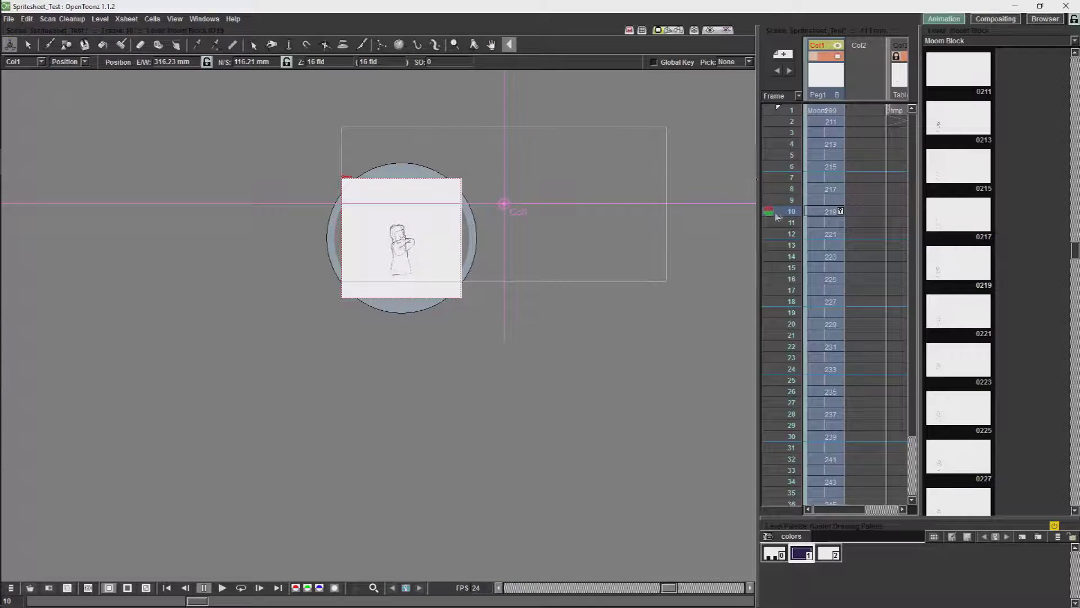
{"action": "mouse_move", "coordinate": [768, 212]}
{"action": "left_mouse_down"}
{"action": "mouse_move", "coordinate": [770, 110]}
{"action": "mouse_move", "coordinate": [779, 460]}
{"action": "mouse_move", "coordinate": [772, 368]}
{"action": "left_mouse_up"}
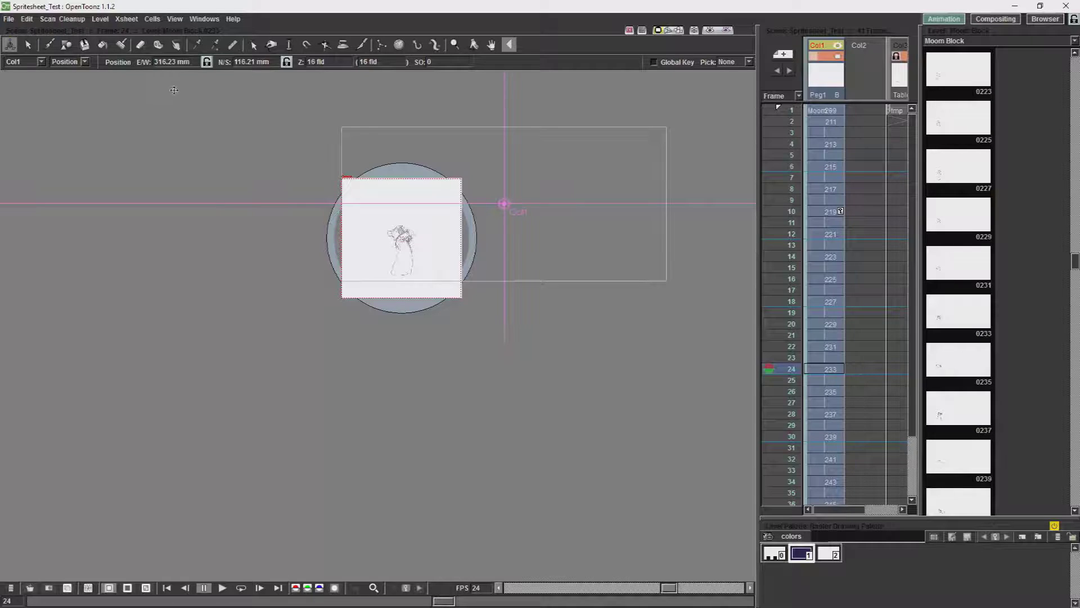
Step: Change the sprite sheet scale in Output Settings from 100 to 25
{"action": "left_click", "coordinate": [8, 21]}
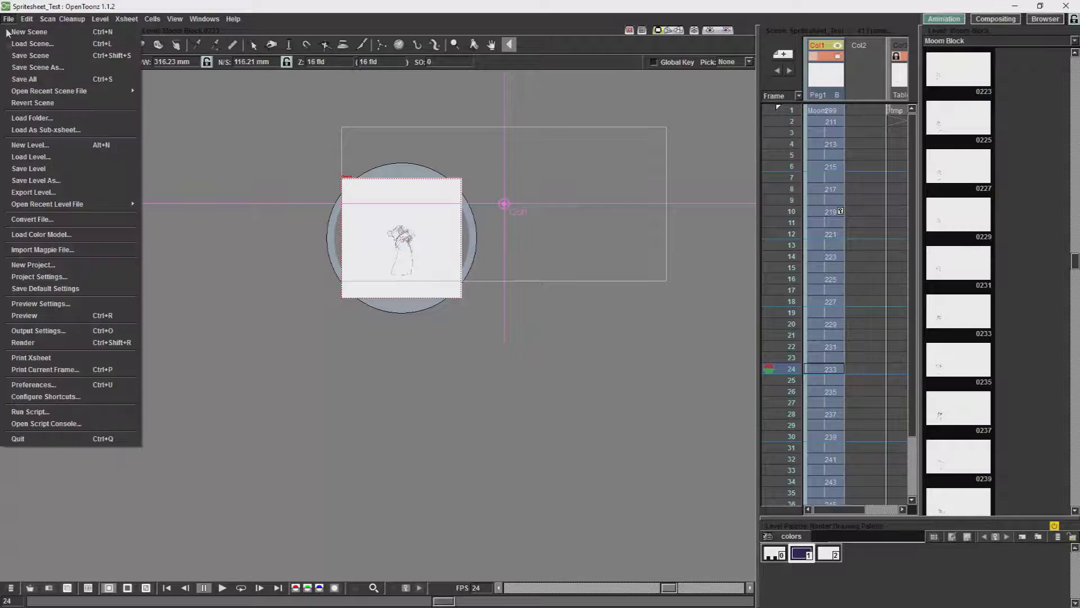
{"action": "left_click", "coordinate": [77, 332]}
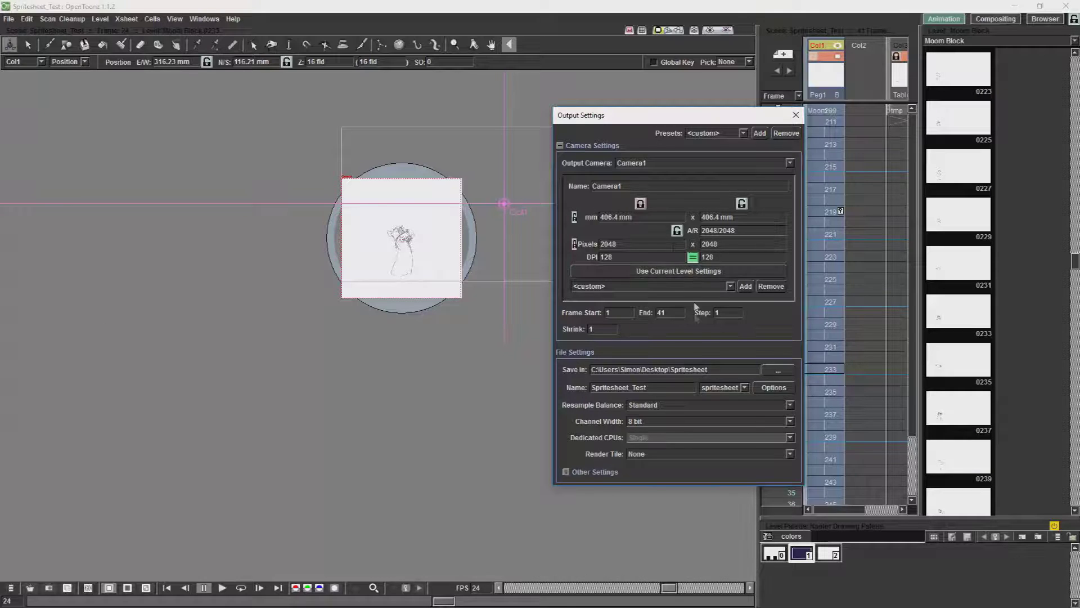
{"action": "left_click", "coordinate": [766, 389]}
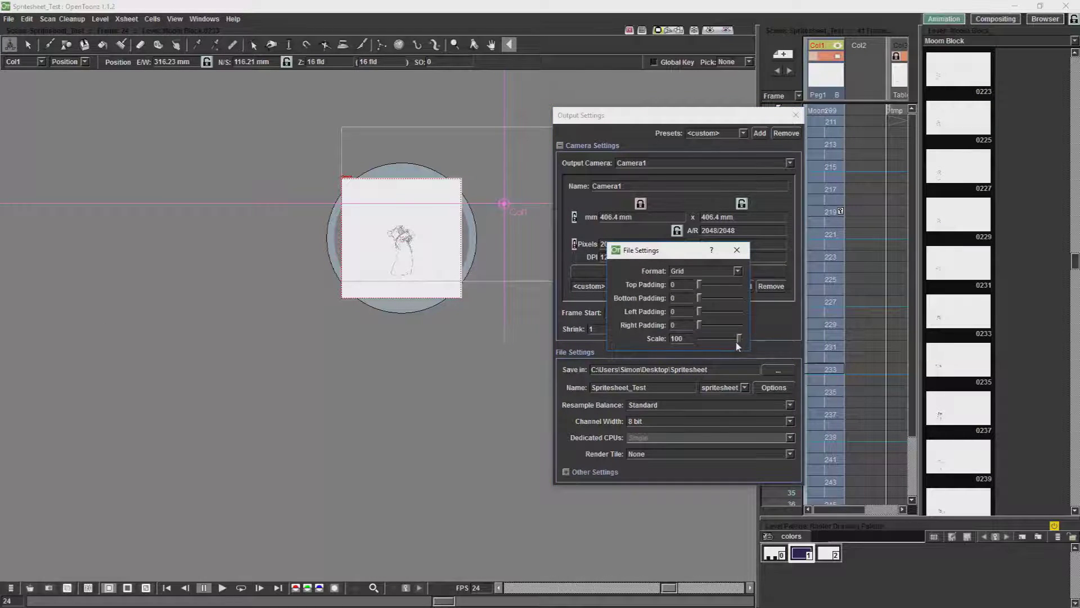
{"action": "double_click", "coordinate": [675, 338]}
{"action": "type", "text": "25"}
{"action": "left_click", "coordinate": [737, 251]}
Step: Render all 41 frames to Spritesheet_Test.png in the Desktop Spritesheet folder
{"action": "left_click", "coordinate": [11, 29]}
{"action": "left_click", "coordinate": [9, 19]}
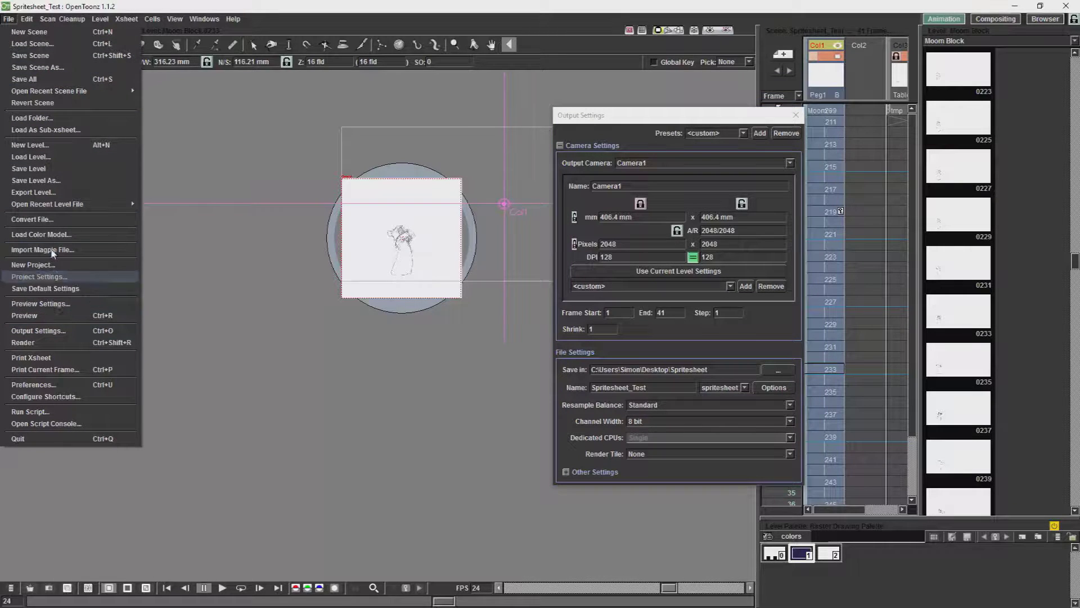
{"action": "left_click", "coordinate": [56, 342]}
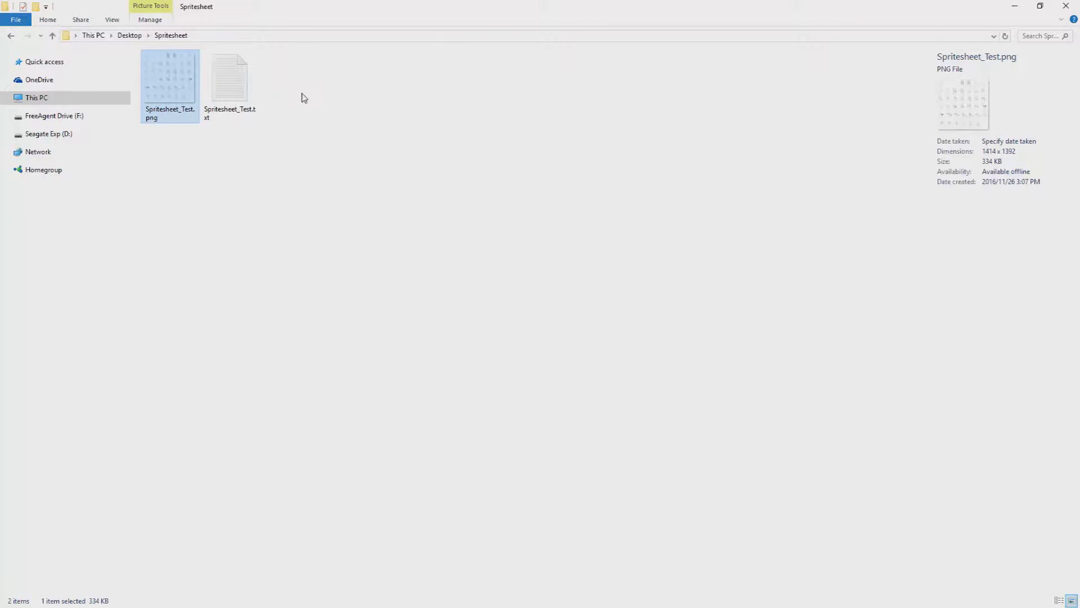
Step: Open Spritesheet_Test.png from the Desktop Spritesheet folder
{"action": "double_click", "coordinate": [240, 105]}
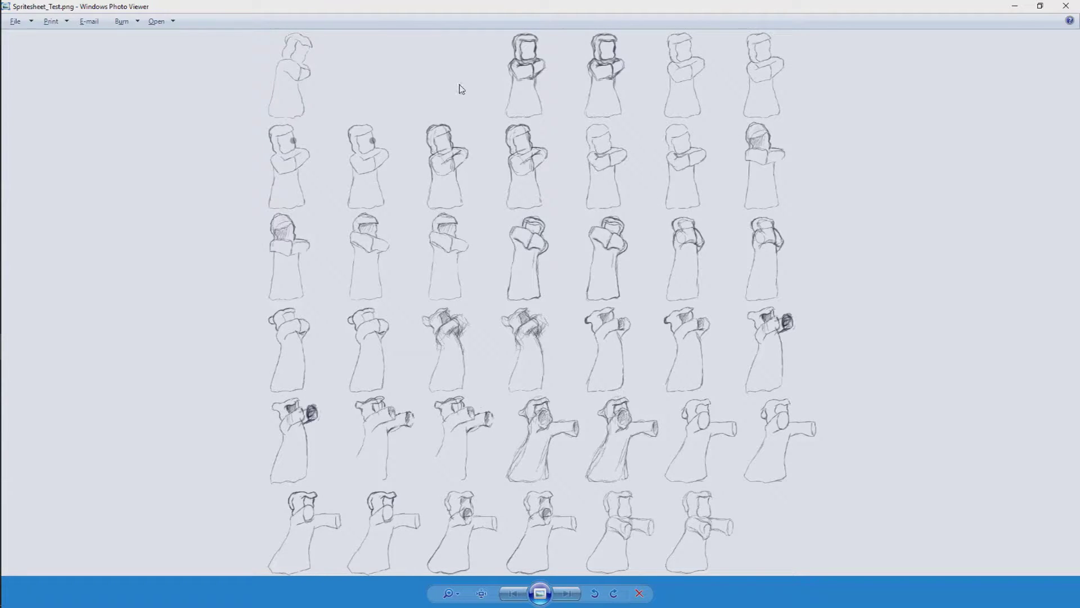
Step: Compare the sheet against the first animation frames in OpenToonz, then return to Photo Viewer
{"action": "key", "text": "alt+Tab"}
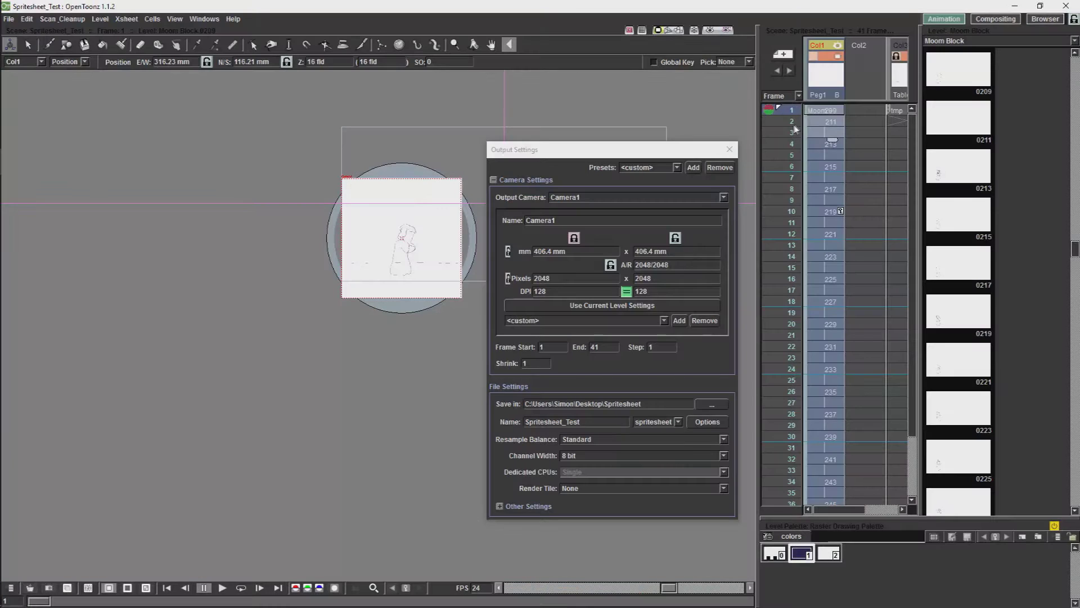
{"action": "mouse_move", "coordinate": [775, 113]}
{"action": "left_mouse_down"}
{"action": "mouse_move", "coordinate": [774, 143]}
{"action": "mouse_move", "coordinate": [775, 108]}
{"action": "left_mouse_up"}
{"action": "key", "text": "alt+Tab"}
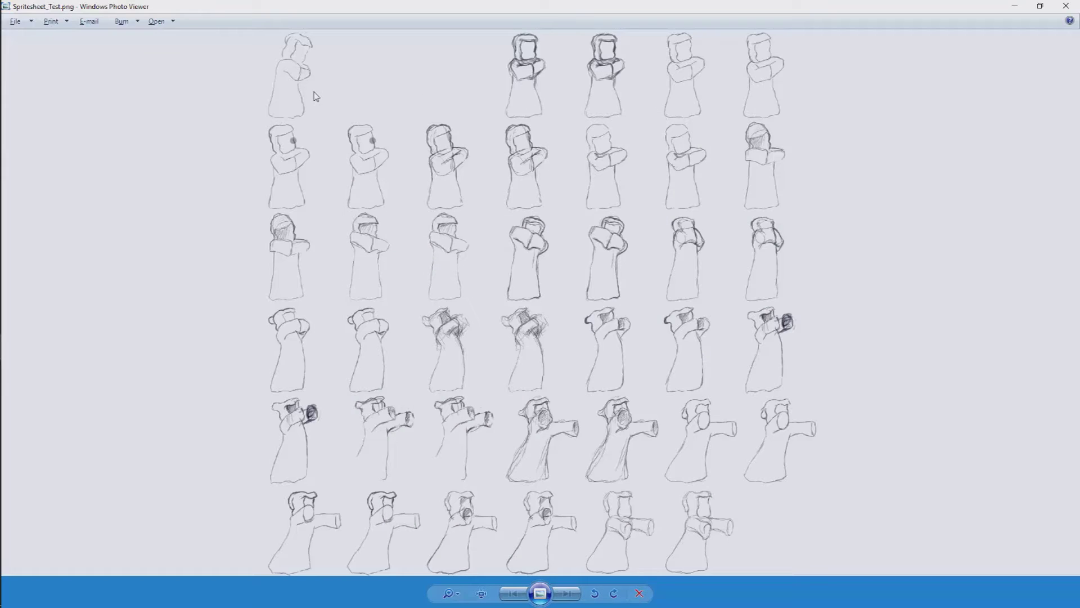